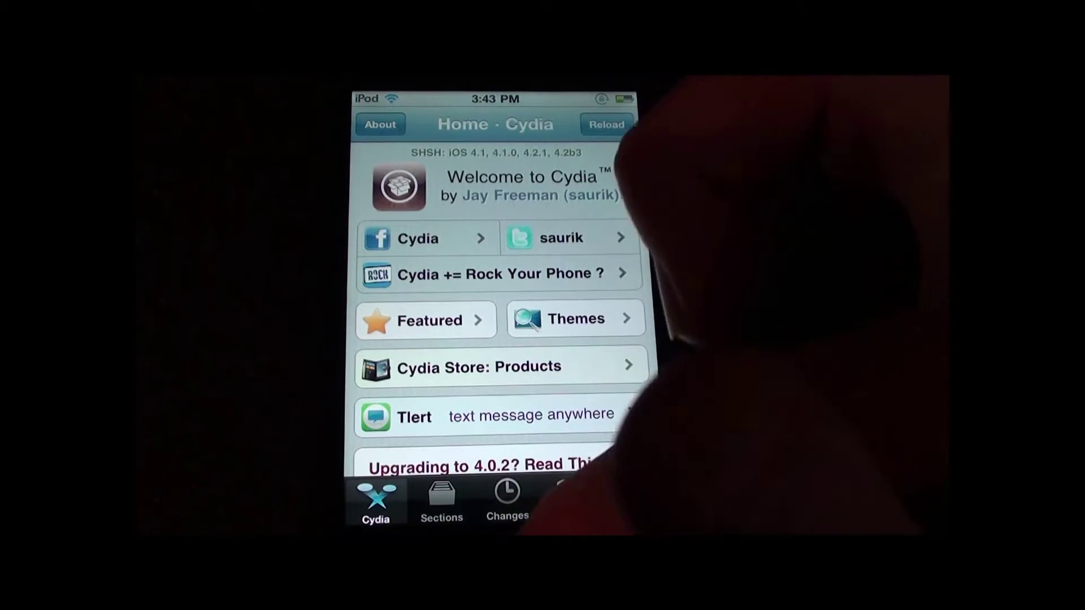
Dismiss the multitasking bar, browse Cydia's Changes, Sections and home tabs, then go to Manage
{"action": "double_click", "coordinate": [505, 572]}
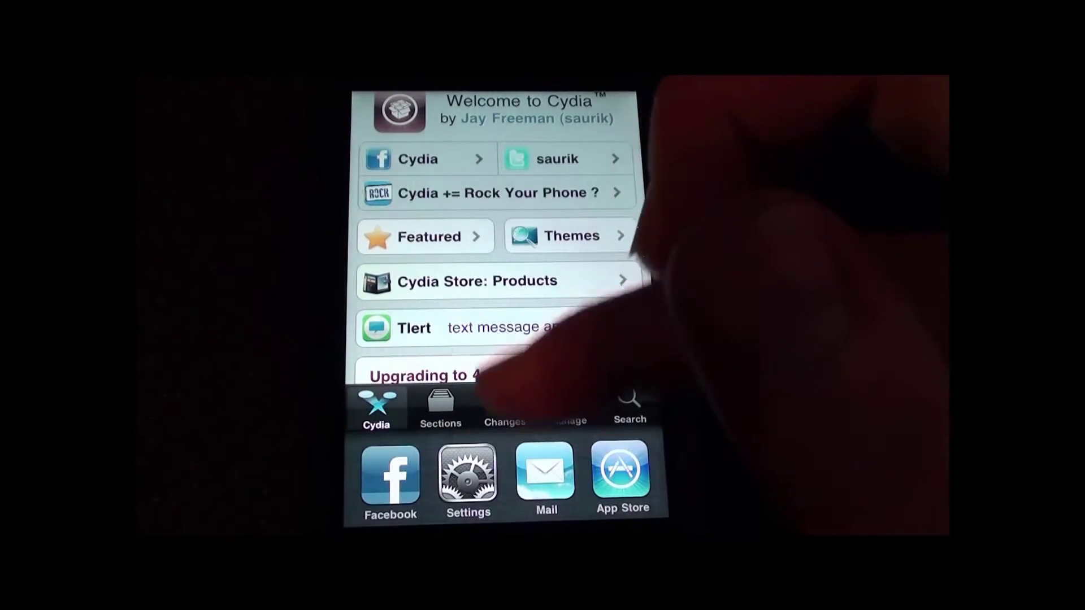
{"action": "left_click", "coordinate": [475, 255]}
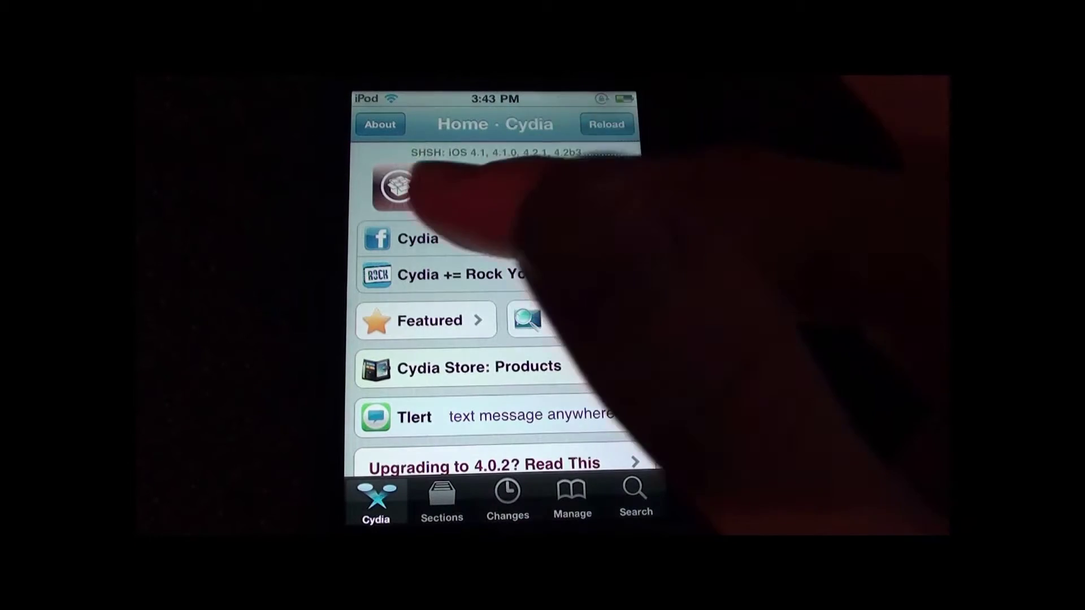
{"action": "left_click", "coordinate": [507, 500]}
{"action": "left_click", "coordinate": [441, 502]}
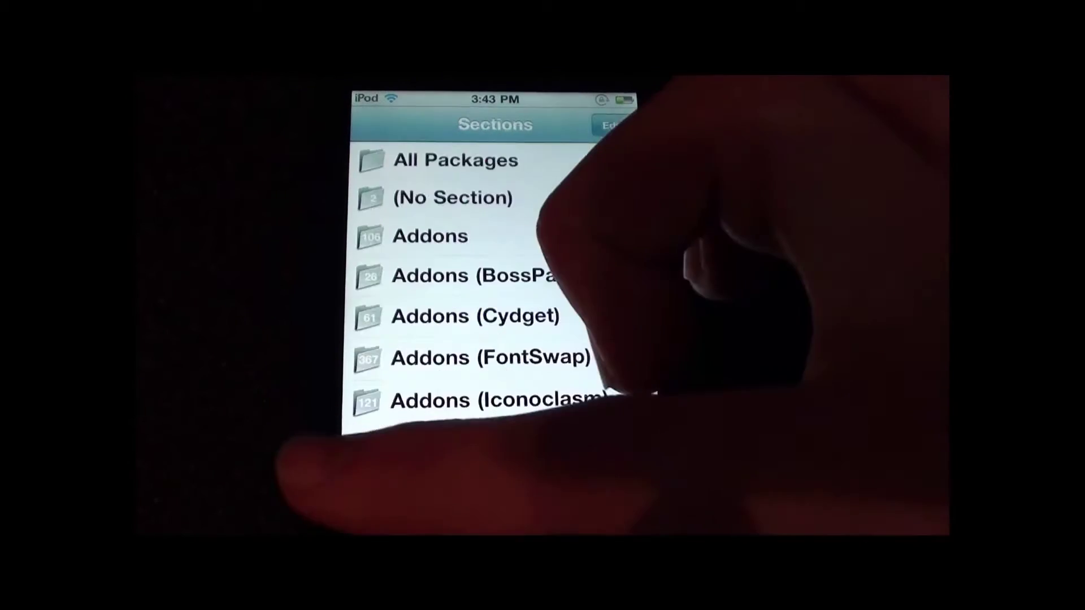
{"action": "left_click", "coordinate": [376, 502]}
{"action": "left_click", "coordinate": [565, 498]}
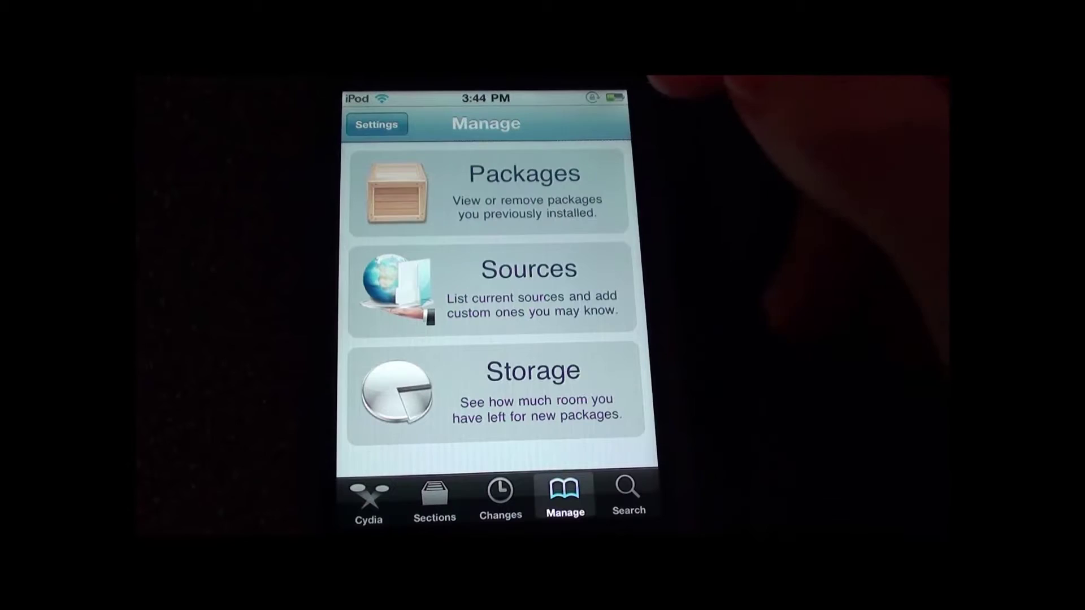
Check installed Packages, then view Sources (xSellize, iHacksRepo, BigBoss, ModMyi)
{"action": "left_click", "coordinate": [520, 185]}
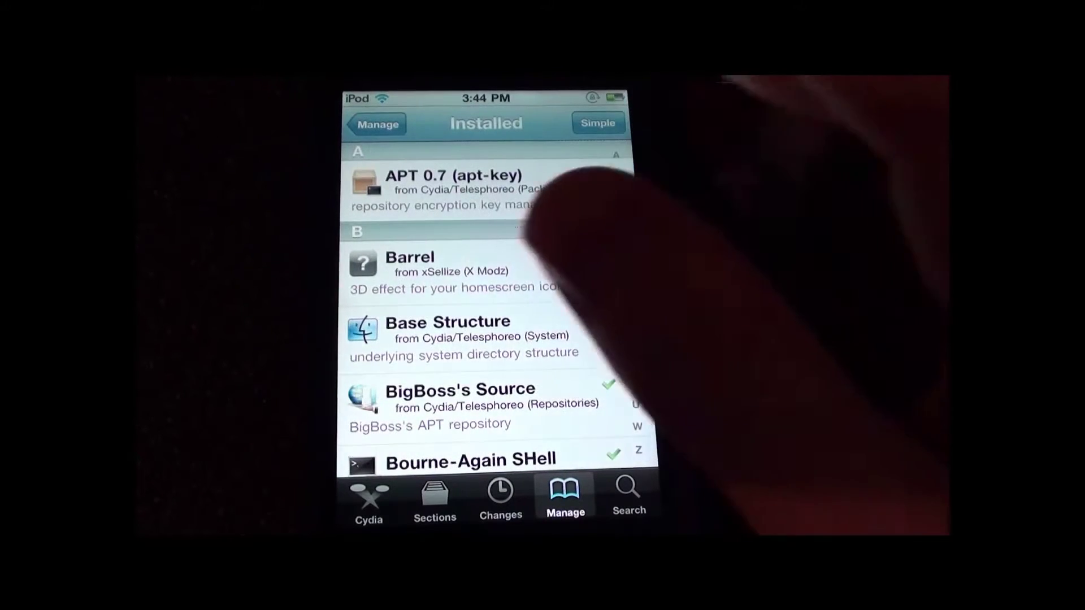
{"action": "left_click", "coordinate": [378, 124]}
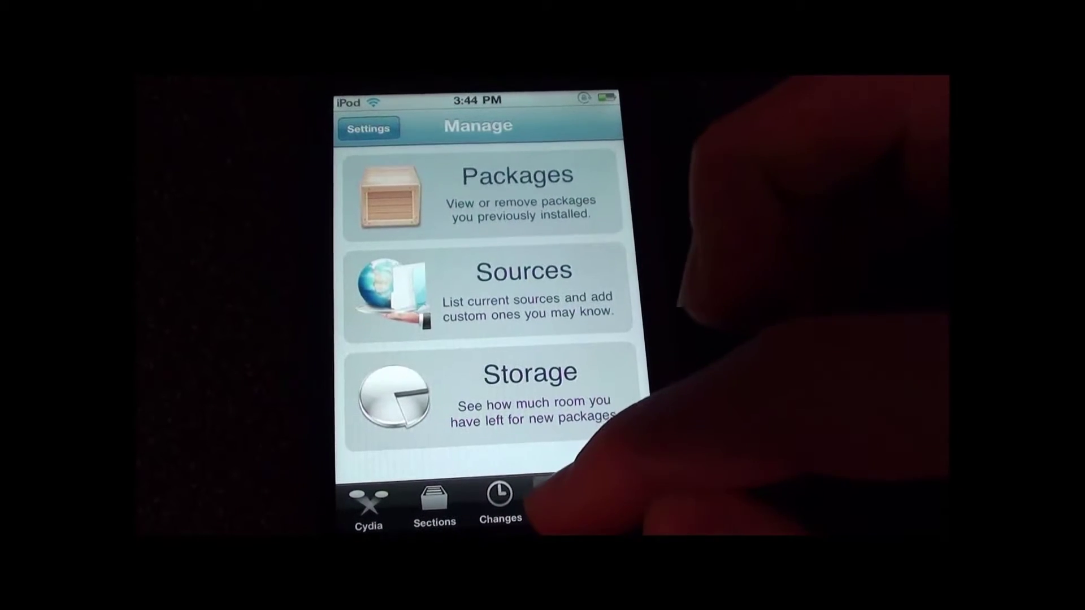
{"action": "left_click", "coordinate": [523, 280]}
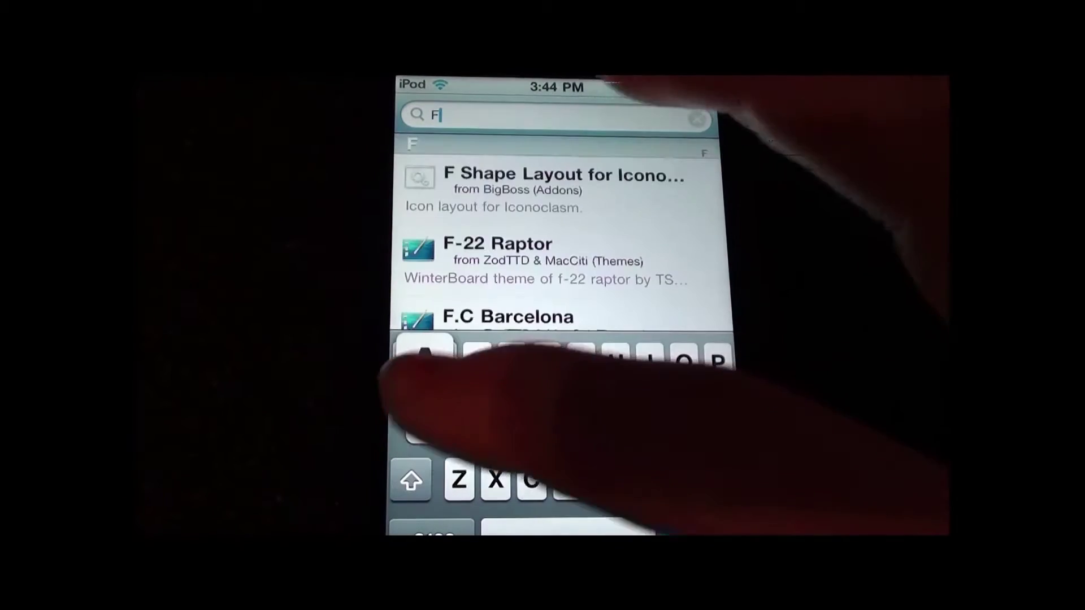
{"action": "type", "text": "aked"}
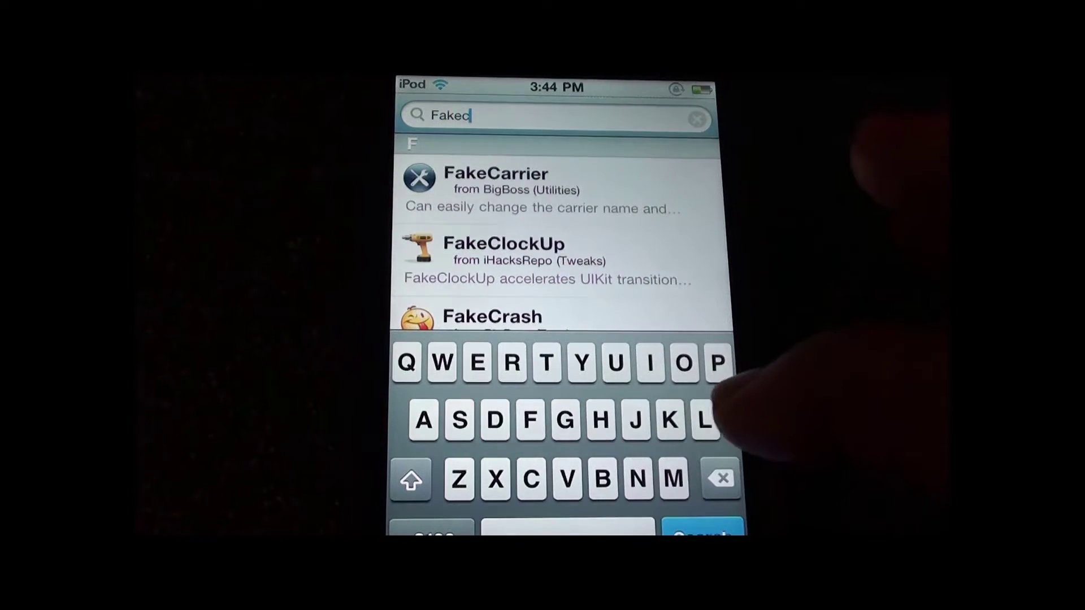
Install the FakeClockUp tweak from its details page and restart SpringBoard
{"action": "left_click", "coordinate": [543, 255]}
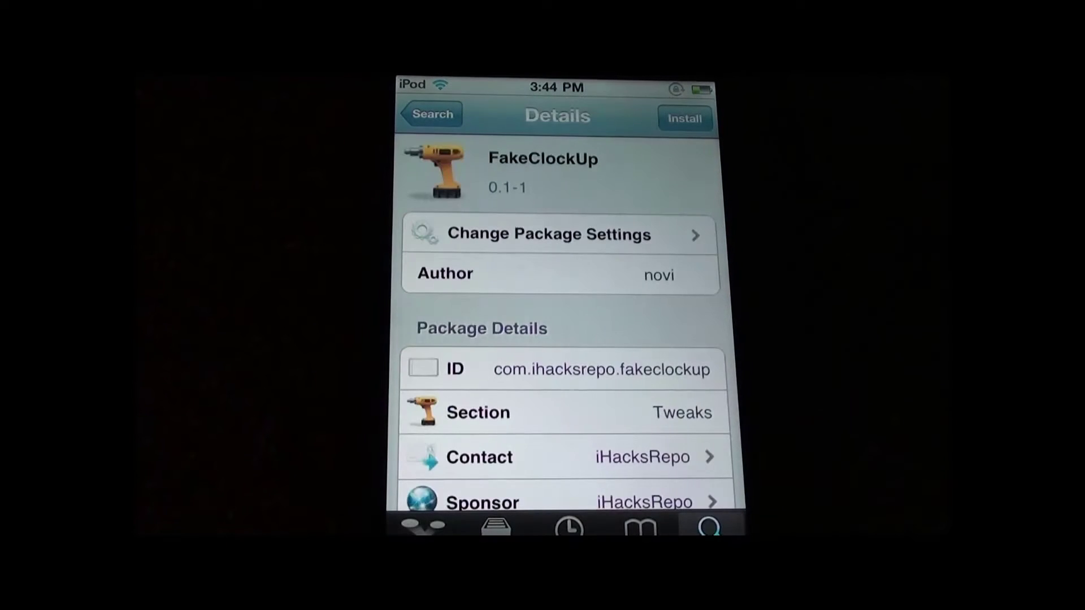
{"action": "left_click", "coordinate": [684, 118]}
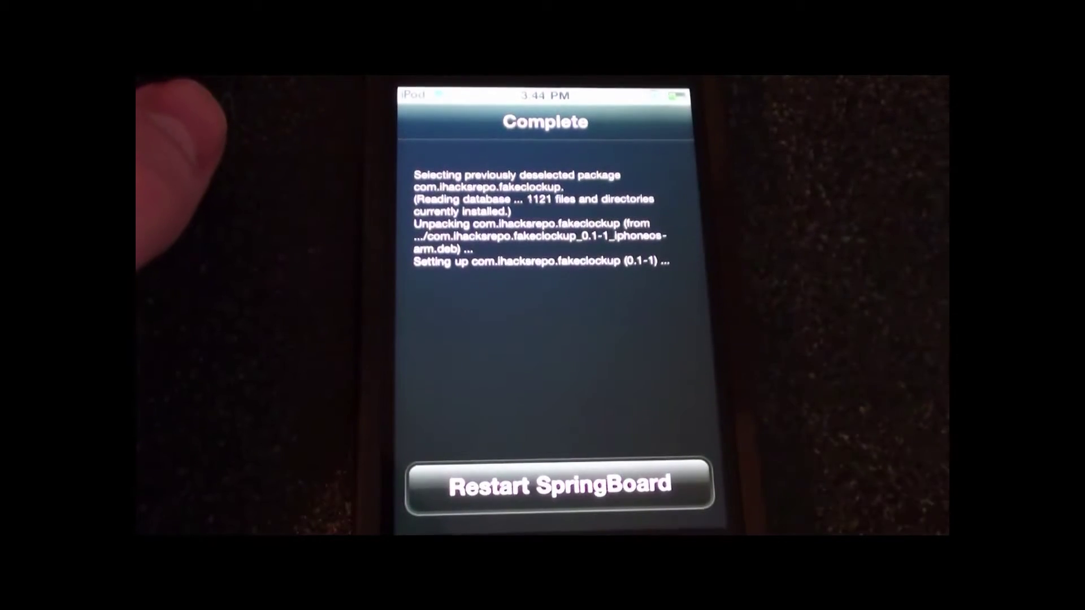
{"action": "left_click", "coordinate": [618, 485]}
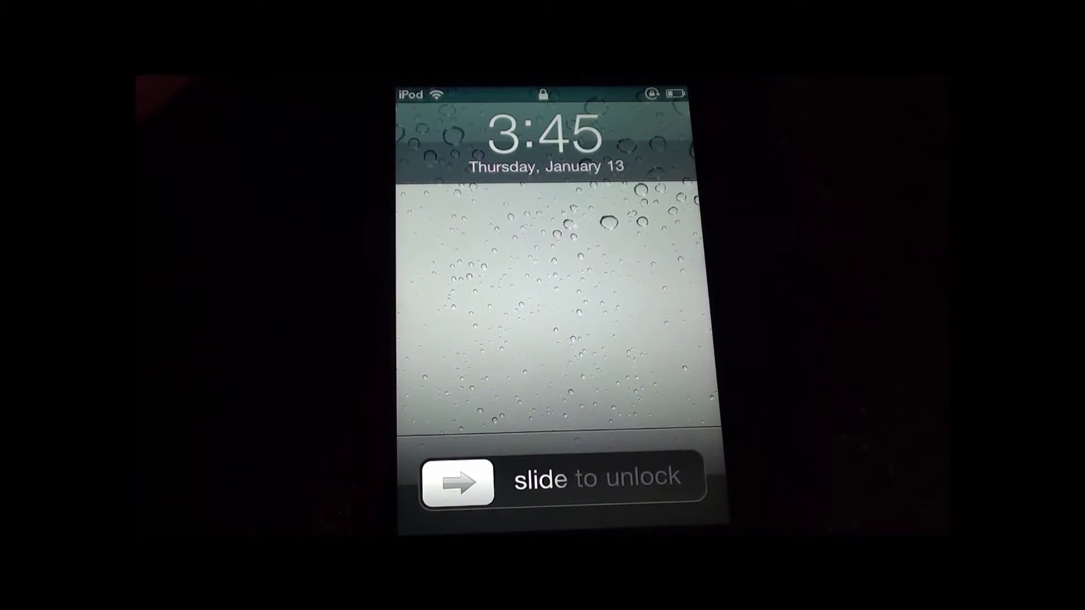
Unlock the iPod and launch the Settings app
{"action": "left_click_drag", "start_coordinate": [458, 482], "coordinate": [669, 479]}
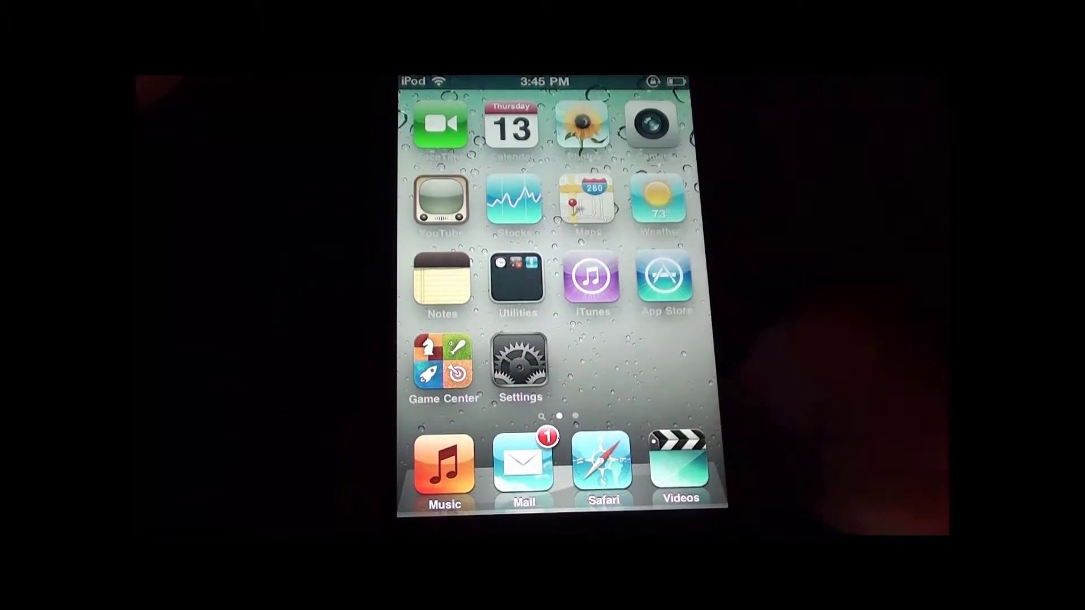
{"action": "left_click", "coordinate": [520, 360]}
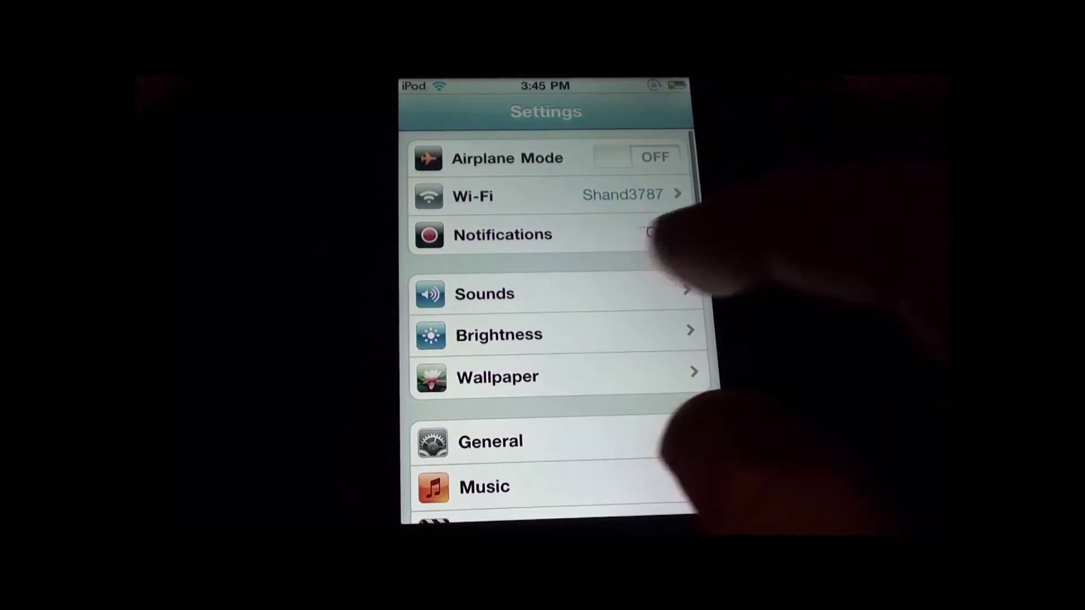
{"action": "scroll", "coordinate": [552, 339], "scroll_direction": "down", "scroll_amount": 5}
{"action": "scroll", "coordinate": [551, 339], "scroll_direction": "down", "scroll_amount": 5}
{"action": "scroll", "coordinate": [559, 382], "scroll_direction": "down", "scroll_amount": 3}
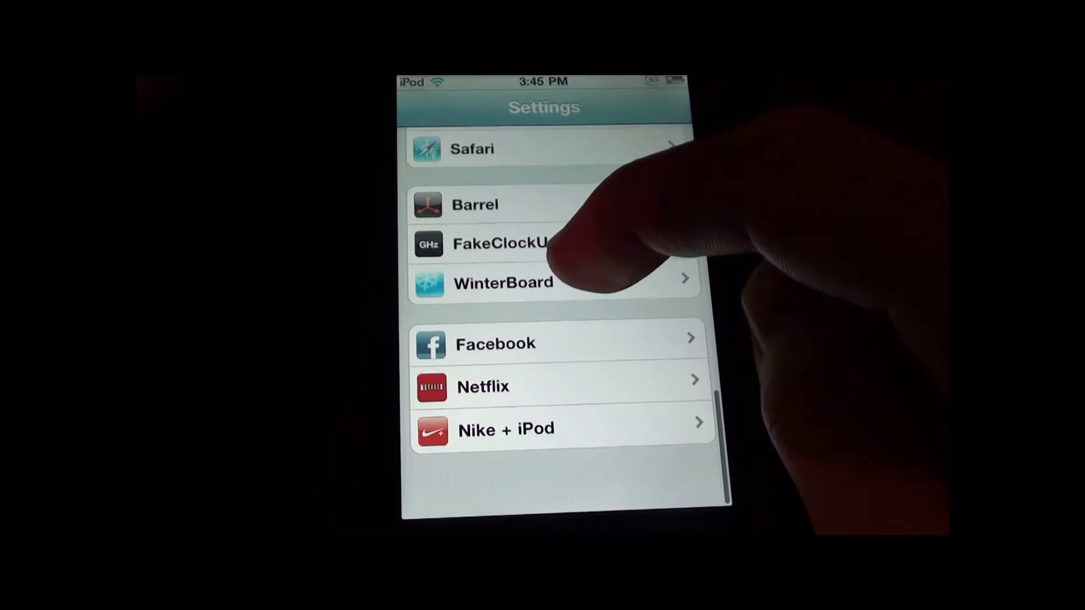
Try FakeClockUp Animation Speeds x2.0, x1.6 and x2.5, settling on x1/10
{"action": "left_click", "coordinate": [509, 296]}
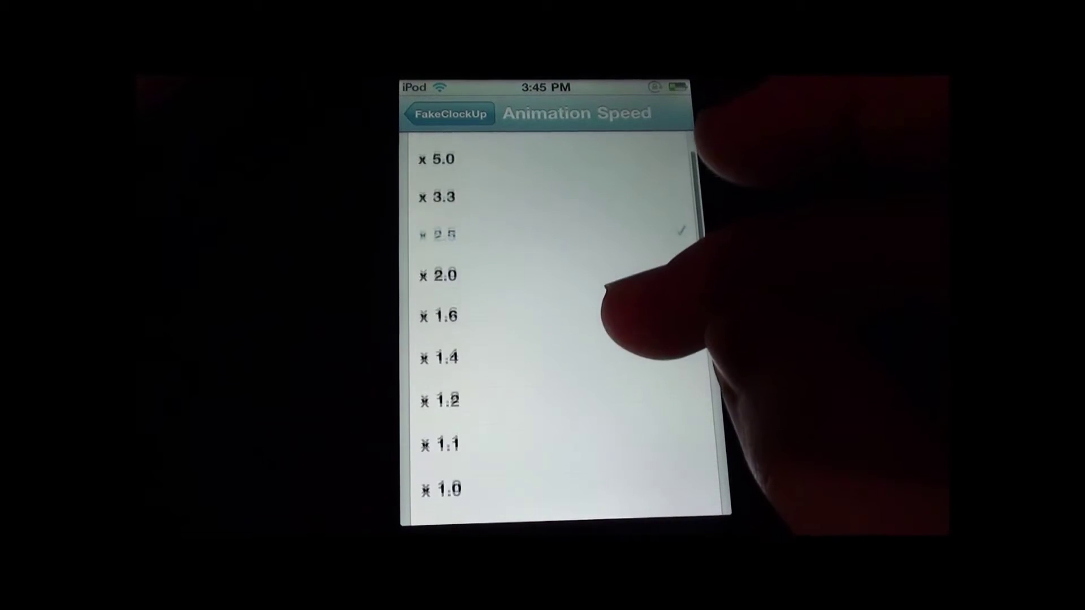
{"action": "left_click", "coordinate": [606, 286]}
{"action": "left_click", "coordinate": [606, 326]}
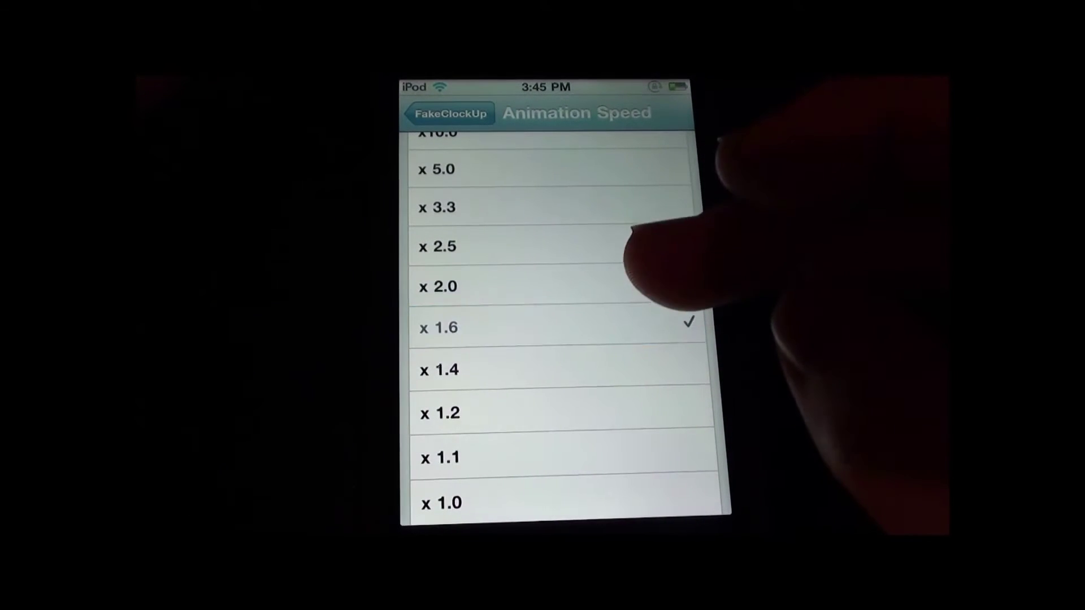
{"action": "left_click", "coordinate": [669, 246]}
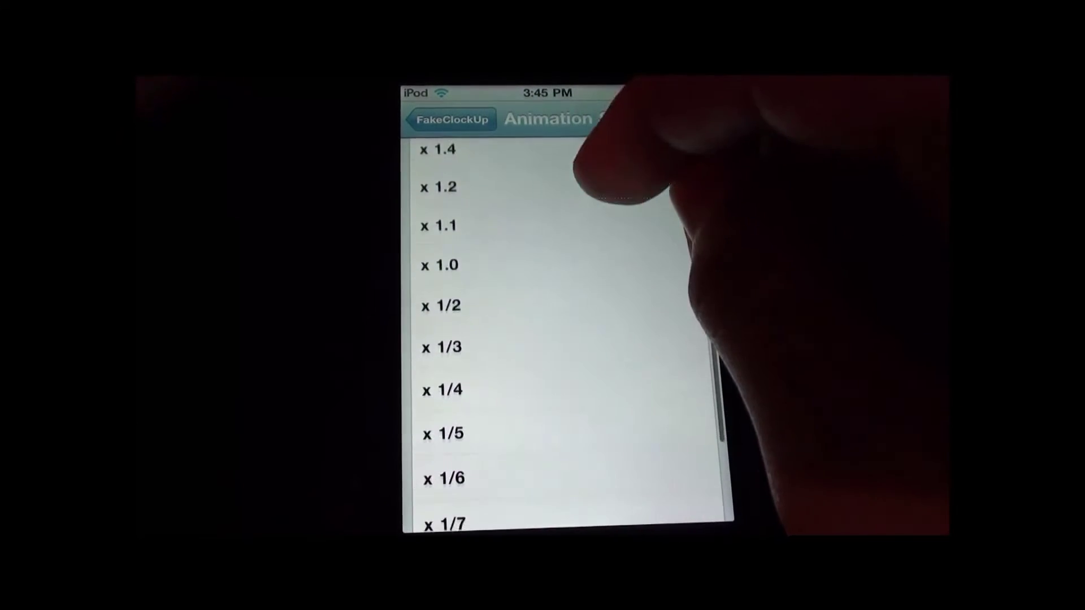
{"action": "left_click", "coordinate": [542, 497]}
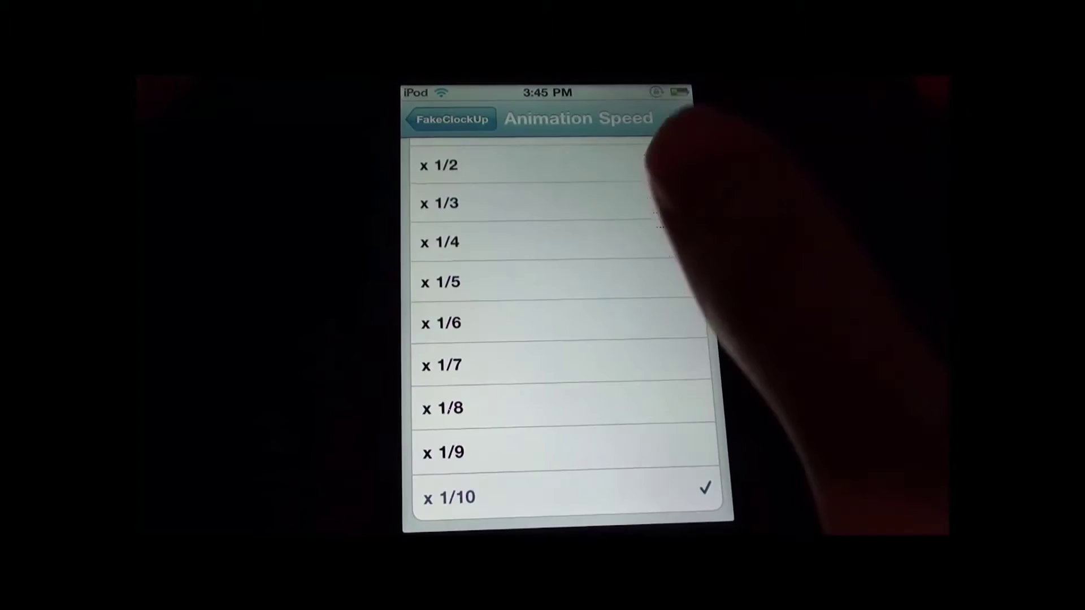
Back out of FakeClockUp's settings to the main Settings list
{"action": "left_click", "coordinate": [452, 119]}
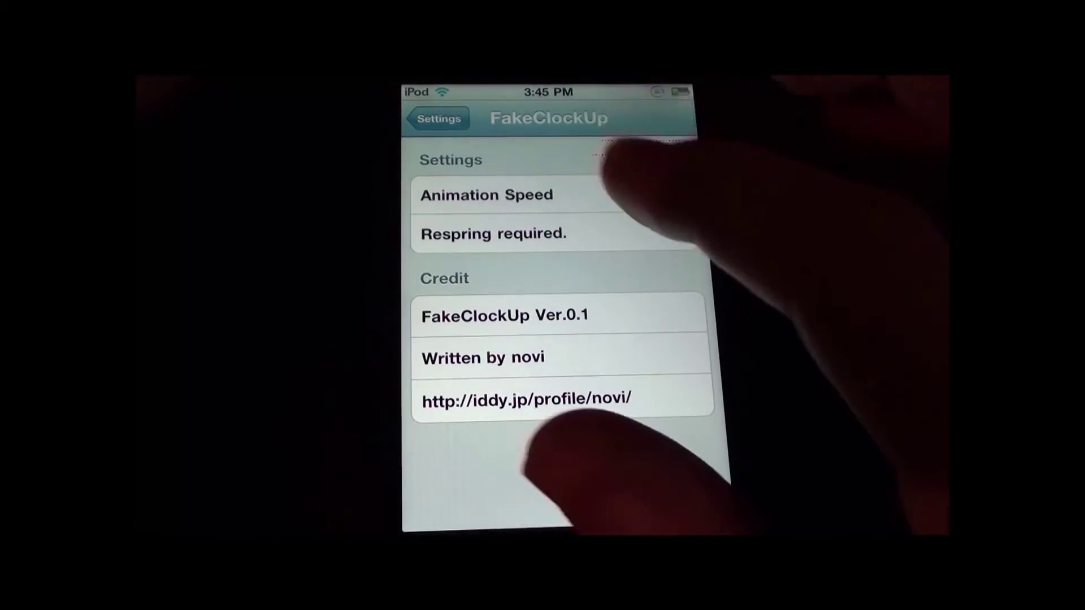
{"action": "left_click", "coordinate": [438, 118]}
{"action": "scroll", "coordinate": [560, 339], "scroll_direction": "up", "scroll_amount": 2}
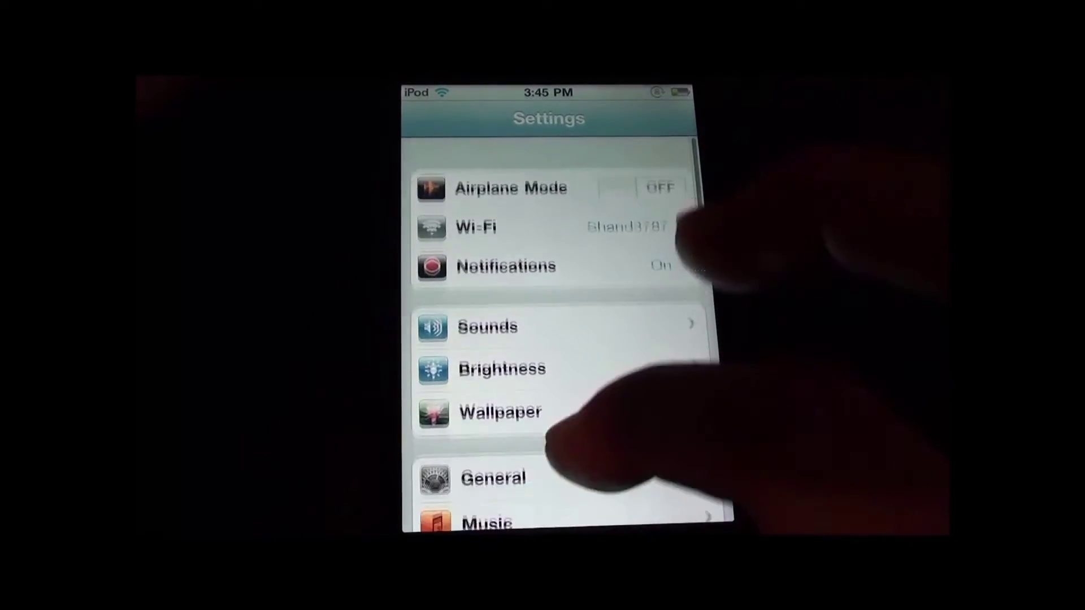
{"action": "scroll", "coordinate": [559, 340], "scroll_direction": "down", "scroll_amount": 10}
{"action": "left_click", "coordinate": [508, 255]}
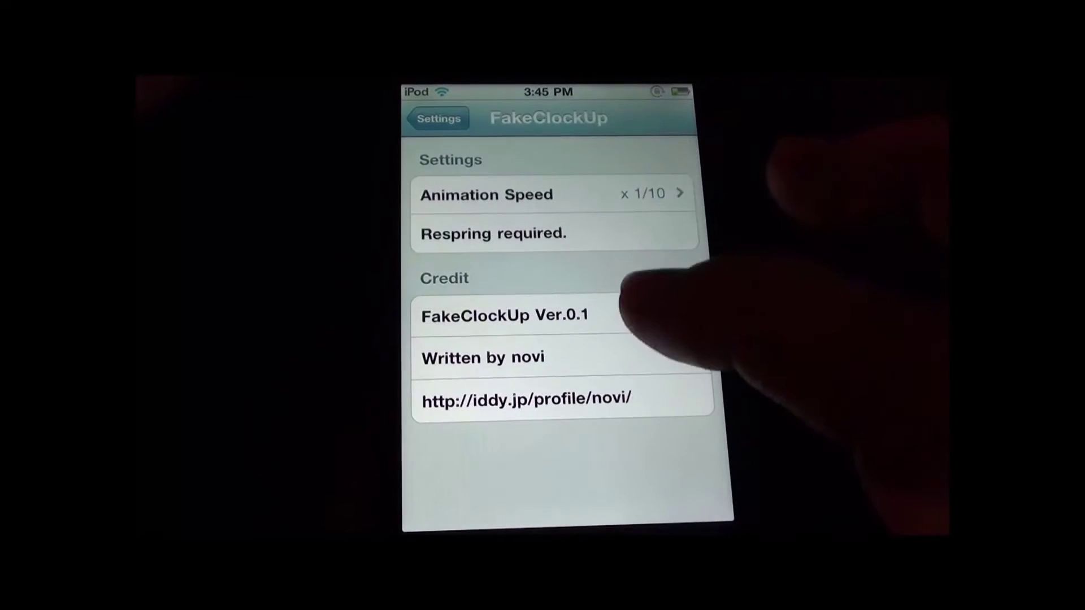
{"action": "left_click", "coordinate": [436, 115]}
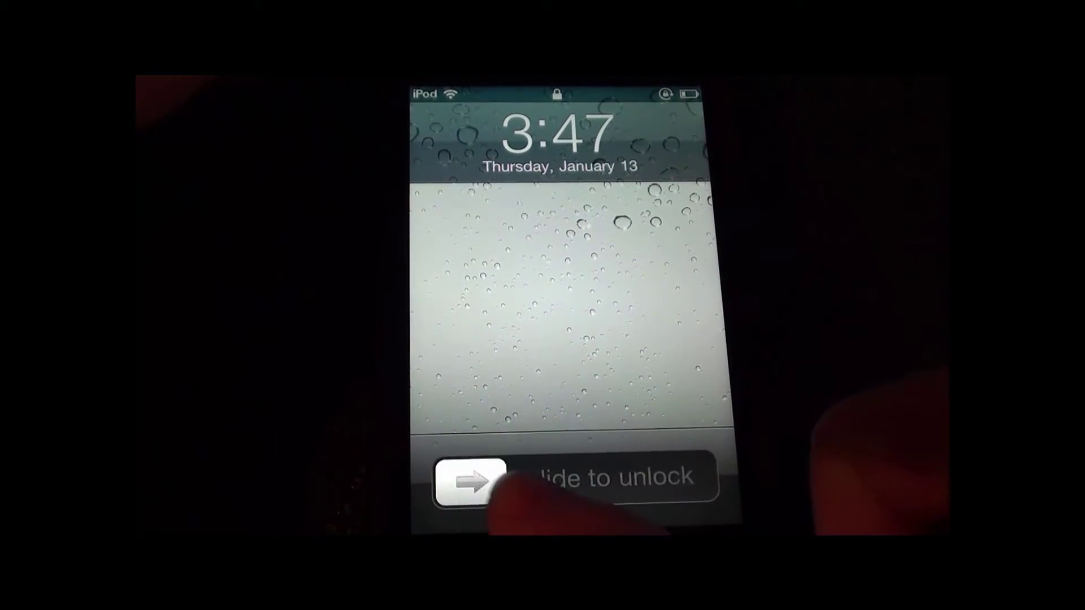
Unlock the iPod and flip repeatedly in and out of General and Store settings
{"action": "left_click_drag", "start_coordinate": [470, 481], "coordinate": [588, 481]}
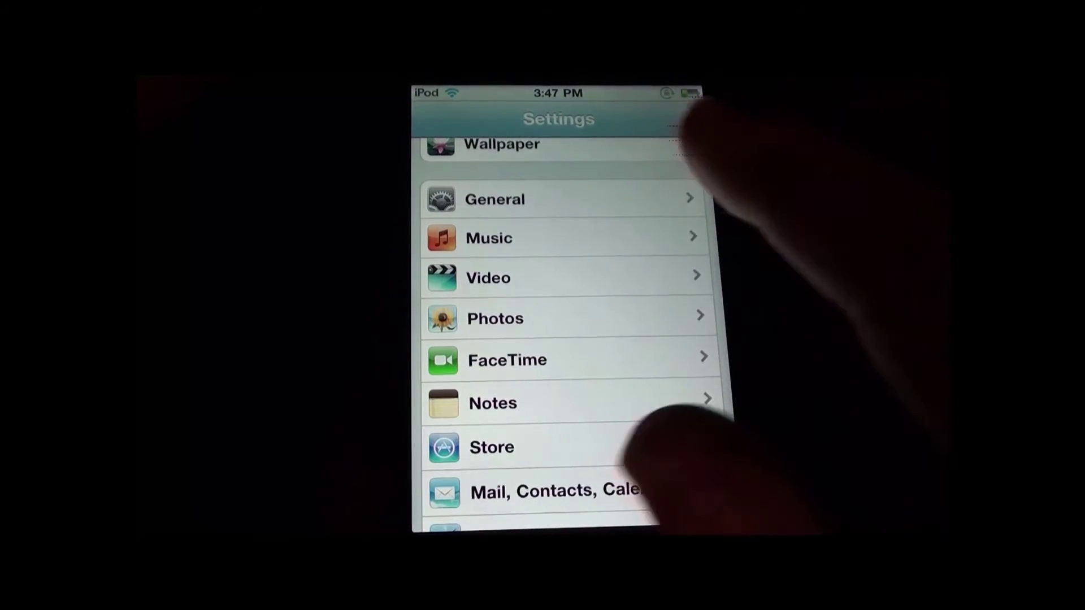
{"action": "left_click", "coordinate": [594, 199]}
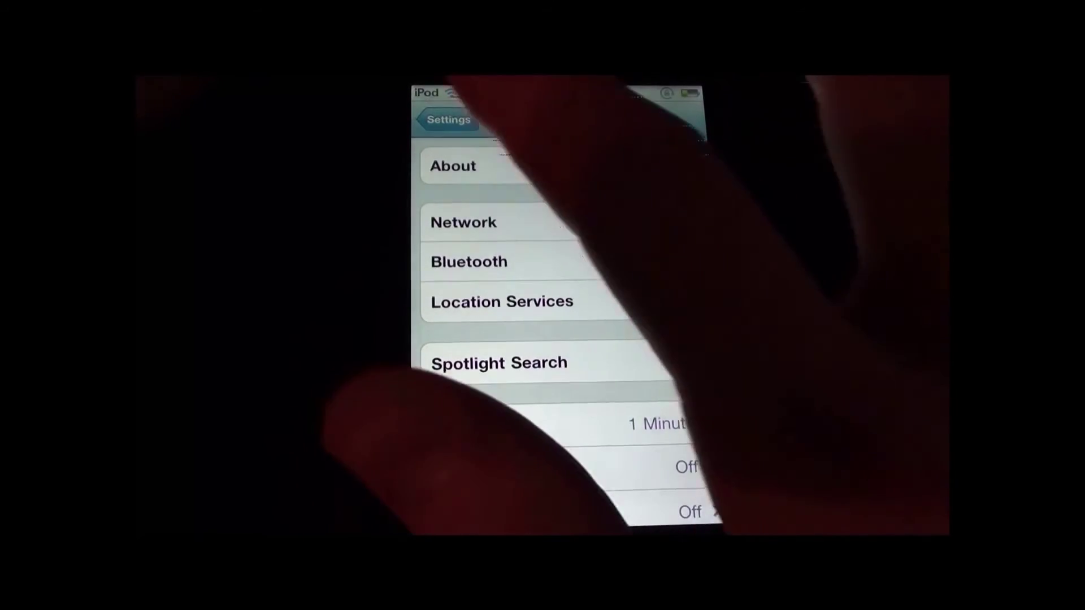
{"action": "left_click", "coordinate": [449, 119]}
{"action": "left_click", "coordinate": [551, 199]}
{"action": "left_click", "coordinate": [448, 119]}
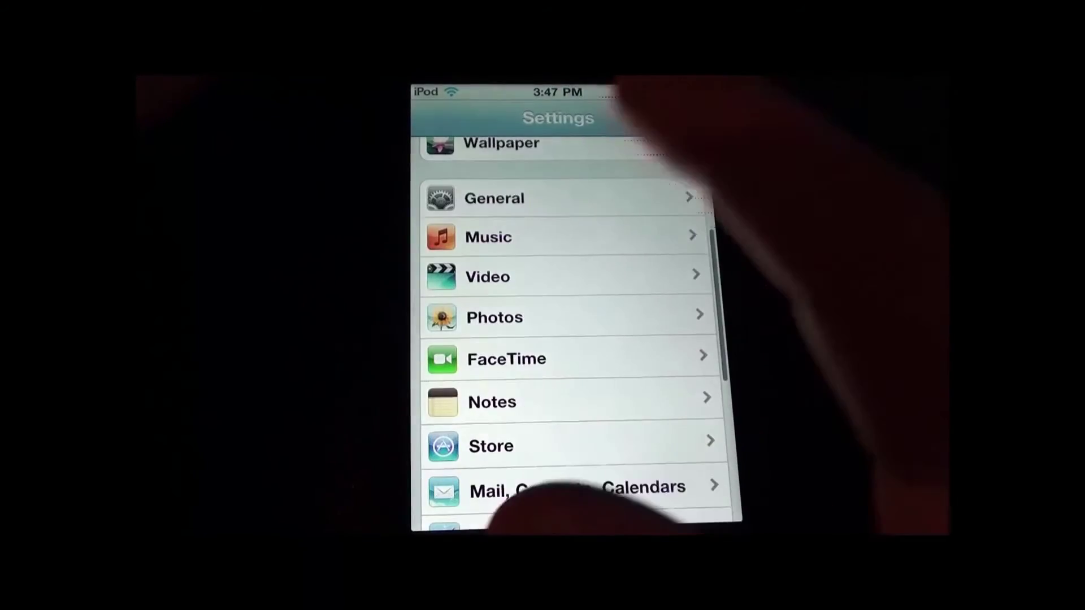
{"action": "left_click", "coordinate": [551, 199]}
{"action": "left_click", "coordinate": [448, 120]}
{"action": "left_click", "coordinate": [551, 199]}
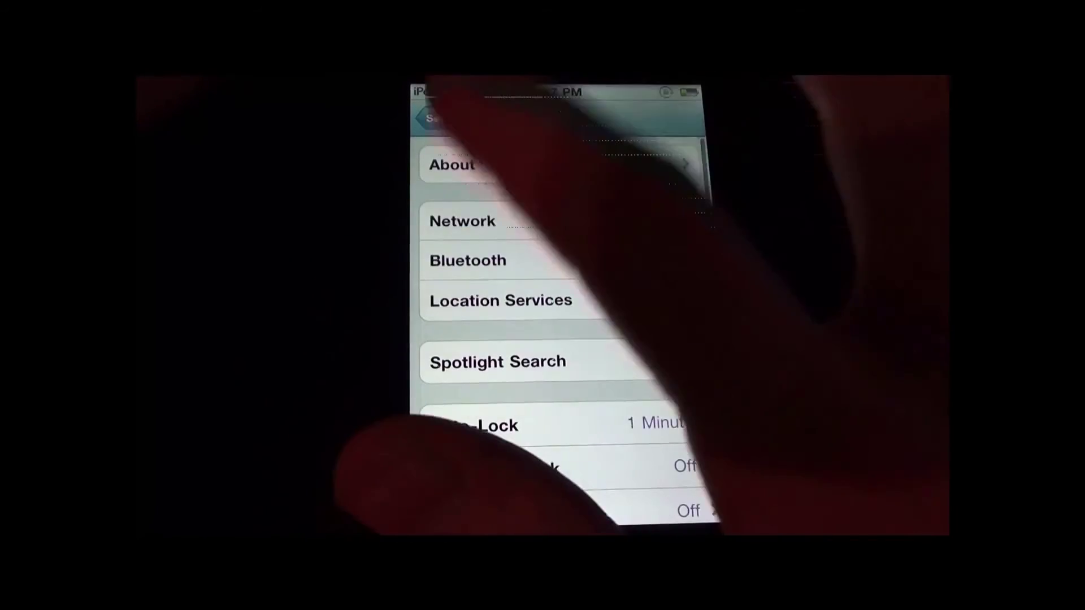
{"action": "left_click", "coordinate": [448, 120]}
{"action": "left_click", "coordinate": [551, 446]}
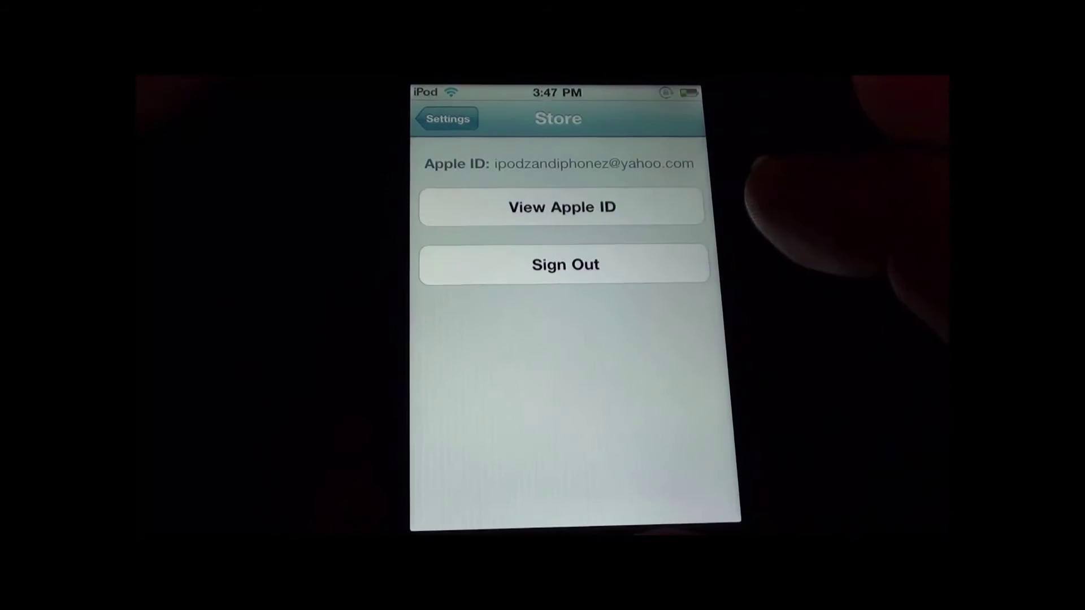
{"action": "left_click", "coordinate": [448, 120]}
Look at the Photos and Video settings, then return to General
{"action": "left_click", "coordinate": [551, 316]}
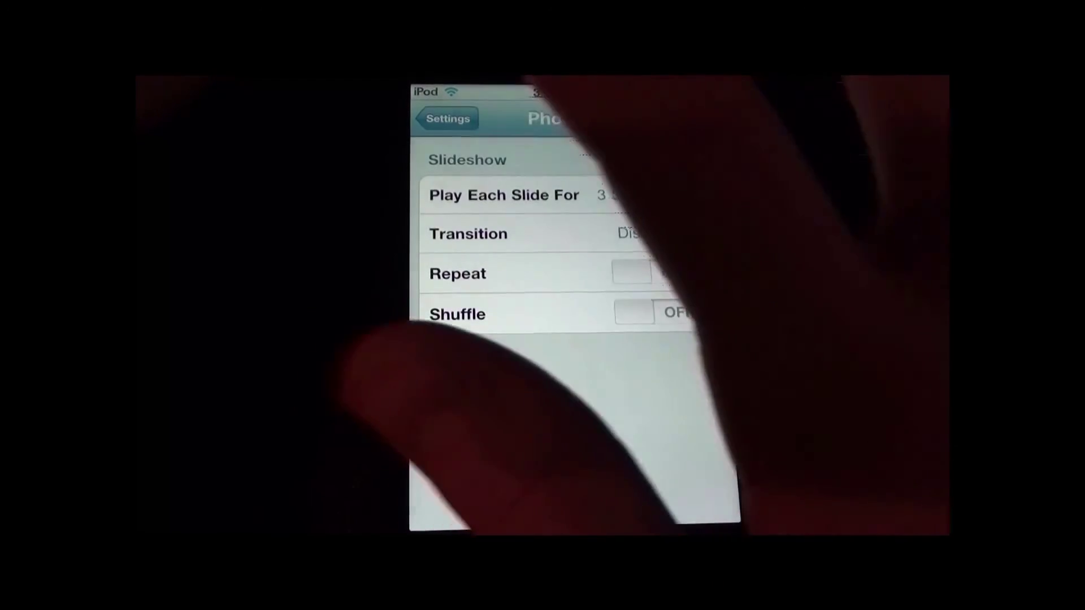
{"action": "left_click", "coordinate": [448, 119]}
{"action": "left_click", "coordinate": [509, 274]}
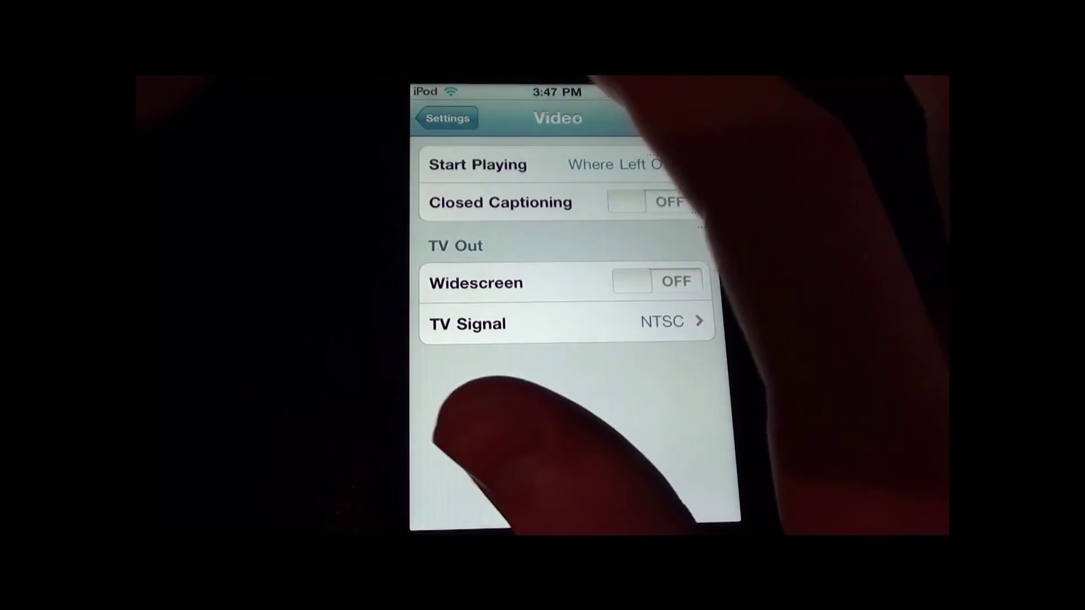
{"action": "left_click", "coordinate": [448, 119]}
{"action": "scroll", "coordinate": [559, 364], "scroll_direction": "down", "scroll_amount": 3}
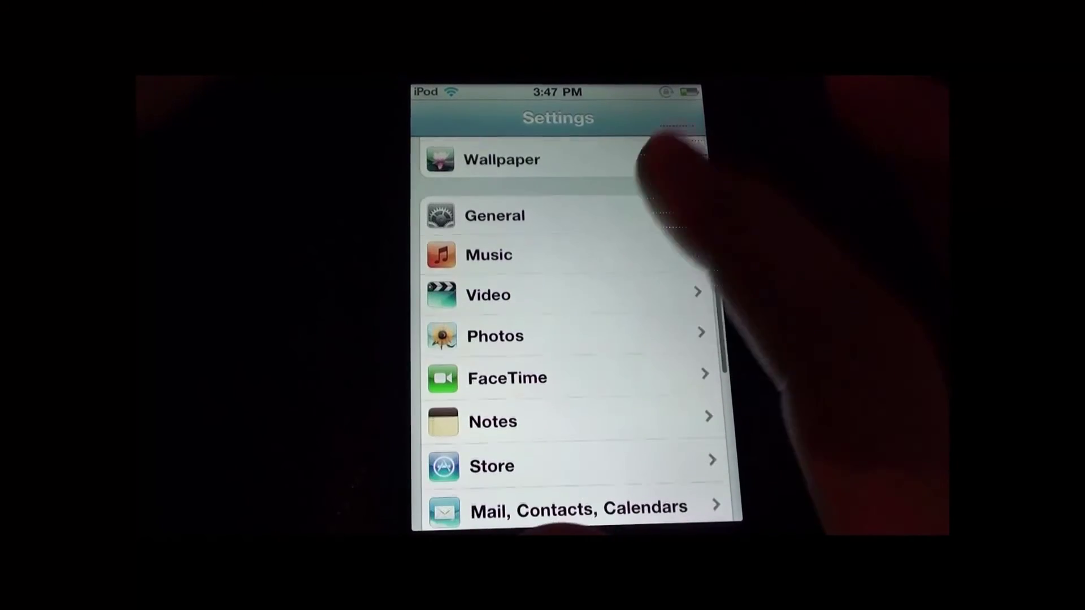
{"action": "left_click", "coordinate": [526, 213]}
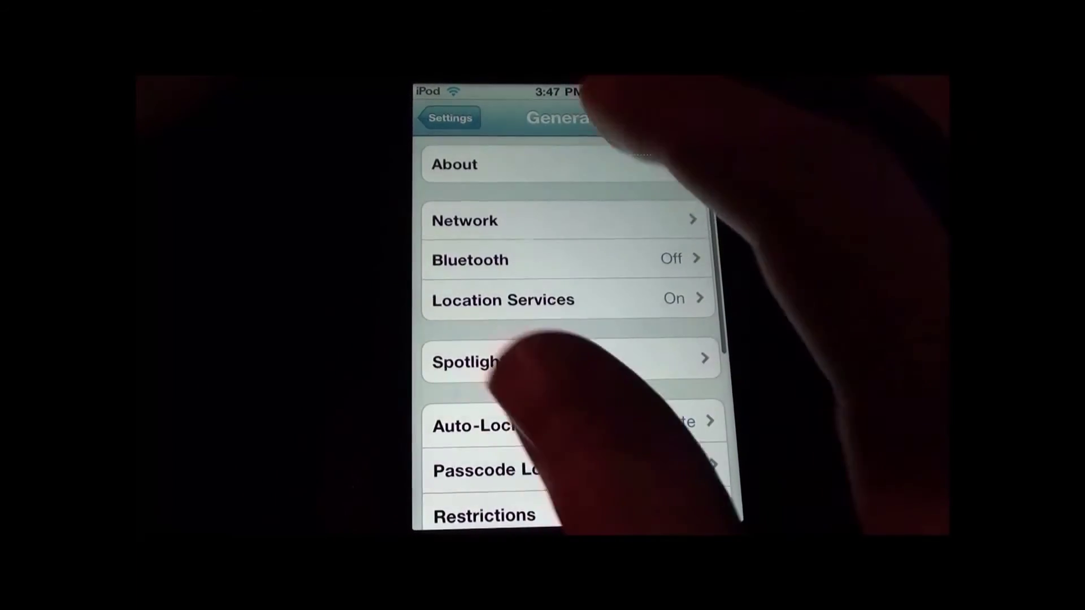
Glance at Barrel settings, then set FakeClockUp's Animation Speed to x2.0
{"action": "left_click", "coordinate": [449, 118]}
{"action": "scroll", "coordinate": [568, 340], "scroll_direction": "down", "scroll_amount": 5}
{"action": "scroll", "coordinate": [568, 339], "scroll_direction": "down", "scroll_amount": 5}
{"action": "left_click", "coordinate": [525, 255]}
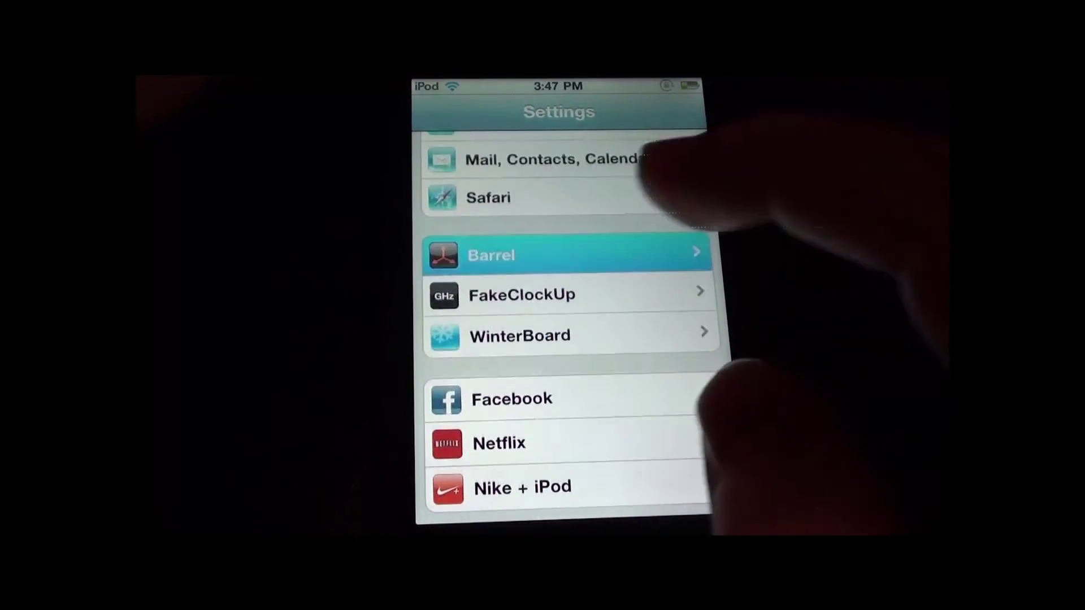
{"action": "left_click", "coordinate": [448, 112]}
{"action": "left_click", "coordinate": [522, 294]}
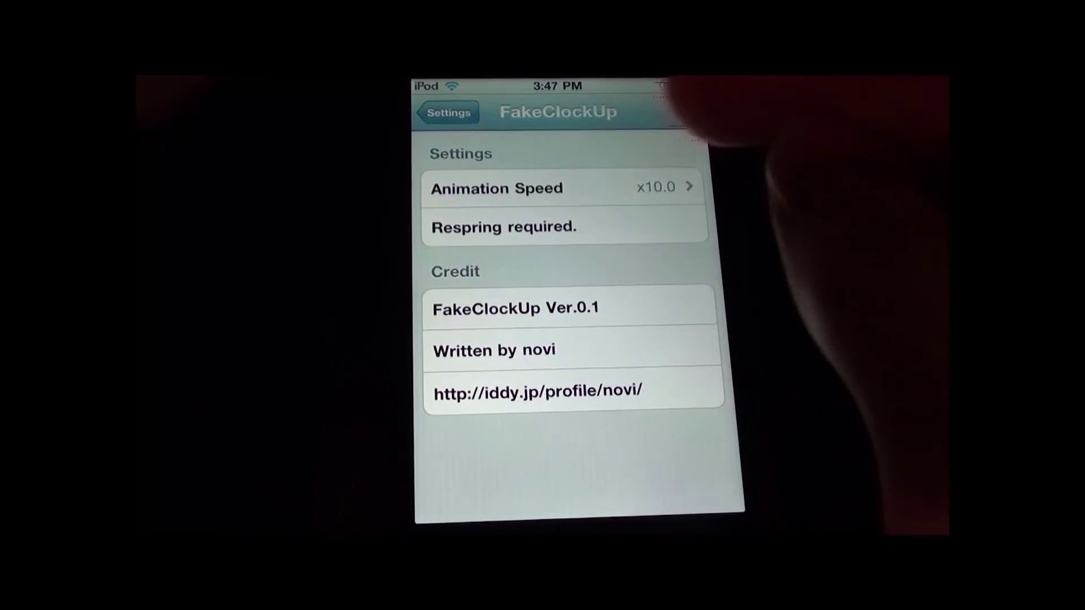
{"action": "left_click", "coordinate": [496, 187]}
{"action": "scroll", "coordinate": [560, 339], "scroll_direction": "down", "scroll_amount": 2}
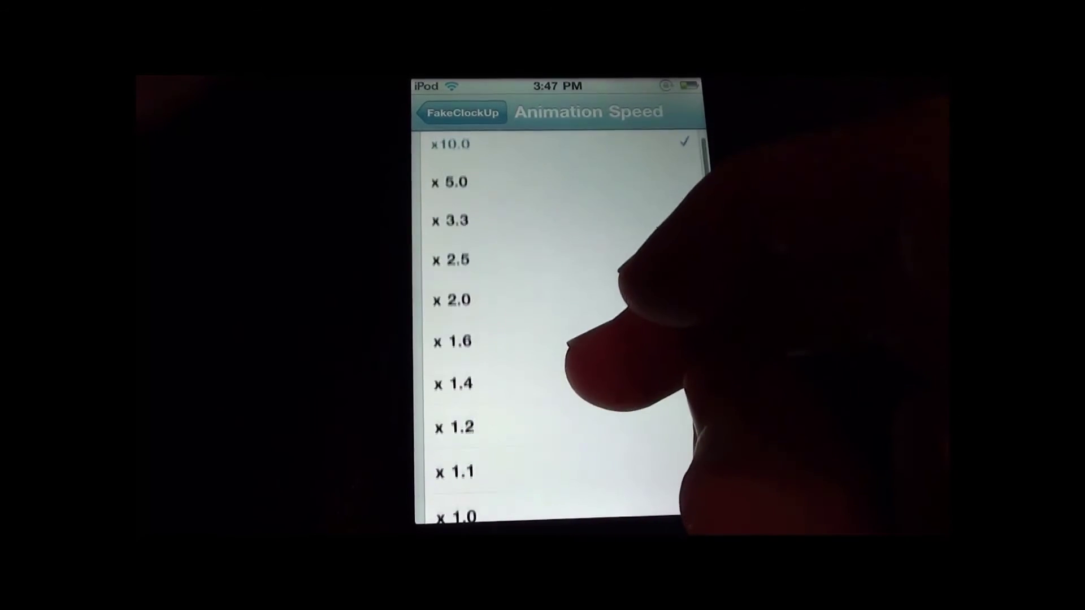
{"action": "scroll", "coordinate": [559, 339], "scroll_direction": "down", "scroll_amount": 5}
{"action": "scroll", "coordinate": [560, 339], "scroll_direction": "up", "scroll_amount": 3}
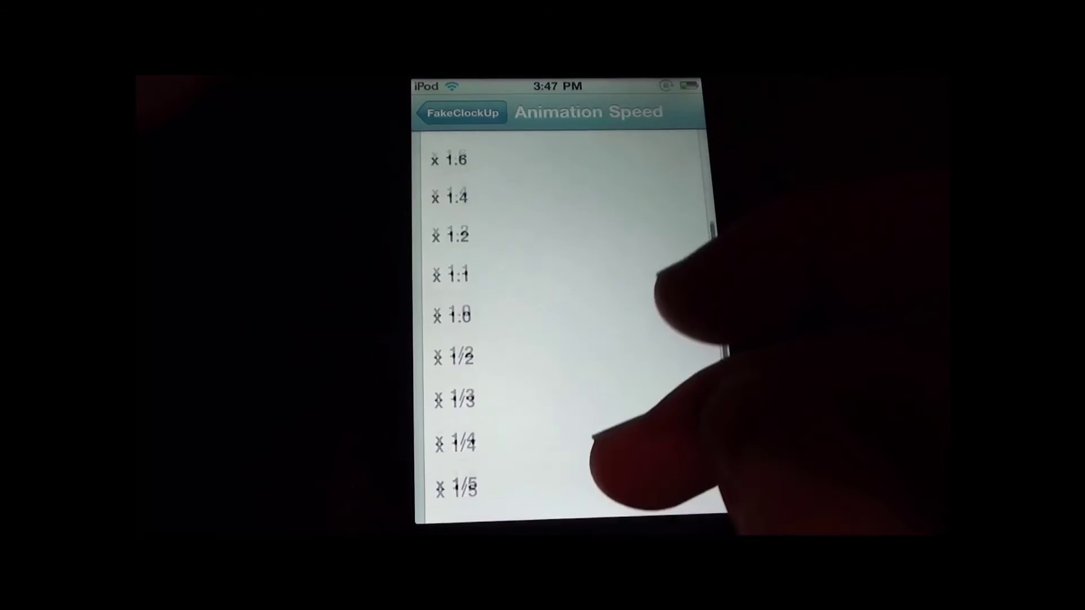
{"action": "scroll", "coordinate": [559, 339], "scroll_direction": "up", "scroll_amount": 5}
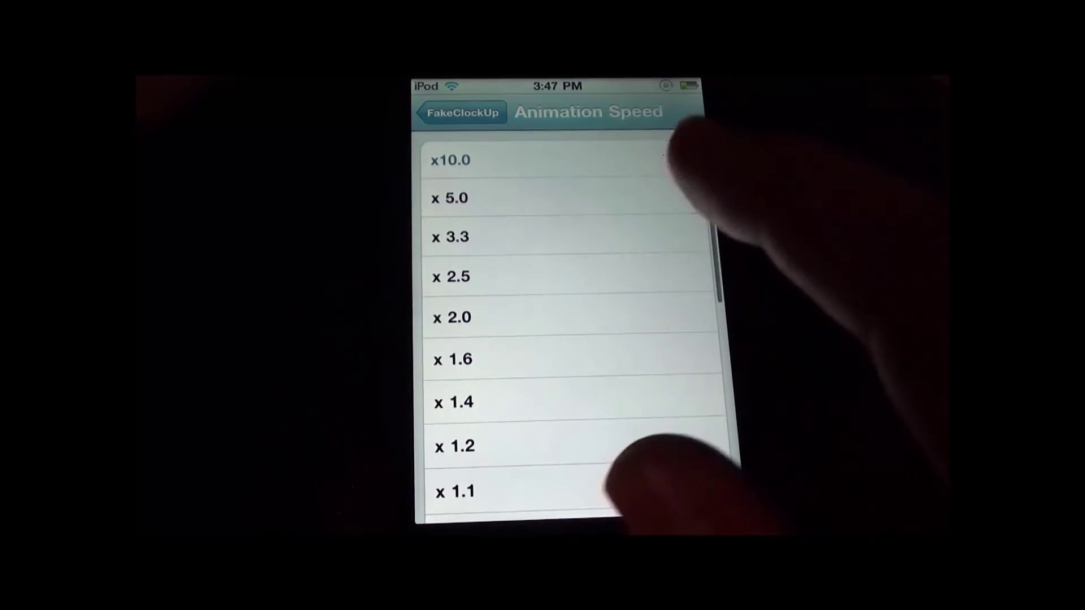
{"action": "left_click", "coordinate": [559, 317]}
Back out to Settings, view WinterBoard's settings, and return home
{"action": "left_click", "coordinate": [462, 112]}
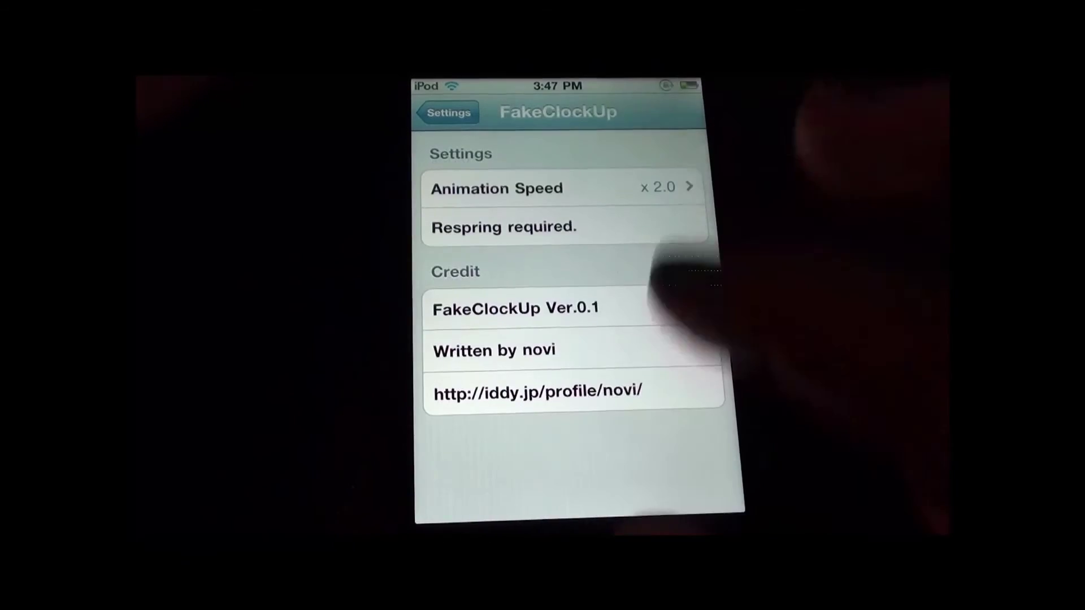
{"action": "left_click", "coordinate": [449, 112]}
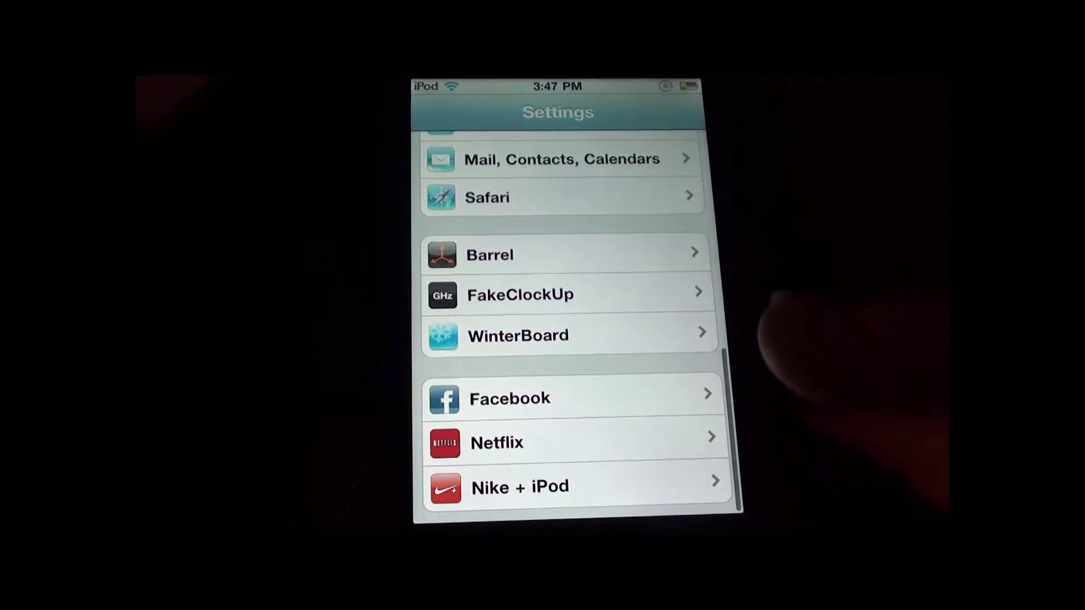
{"action": "left_click", "coordinate": [560, 336]}
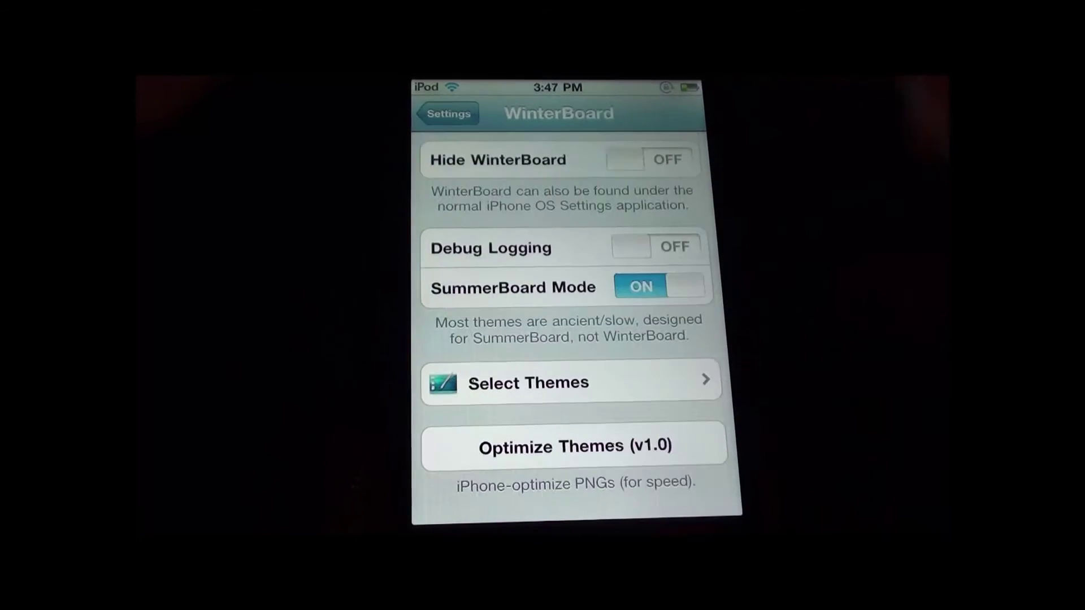
{"action": "left_click", "coordinate": [577, 555]}
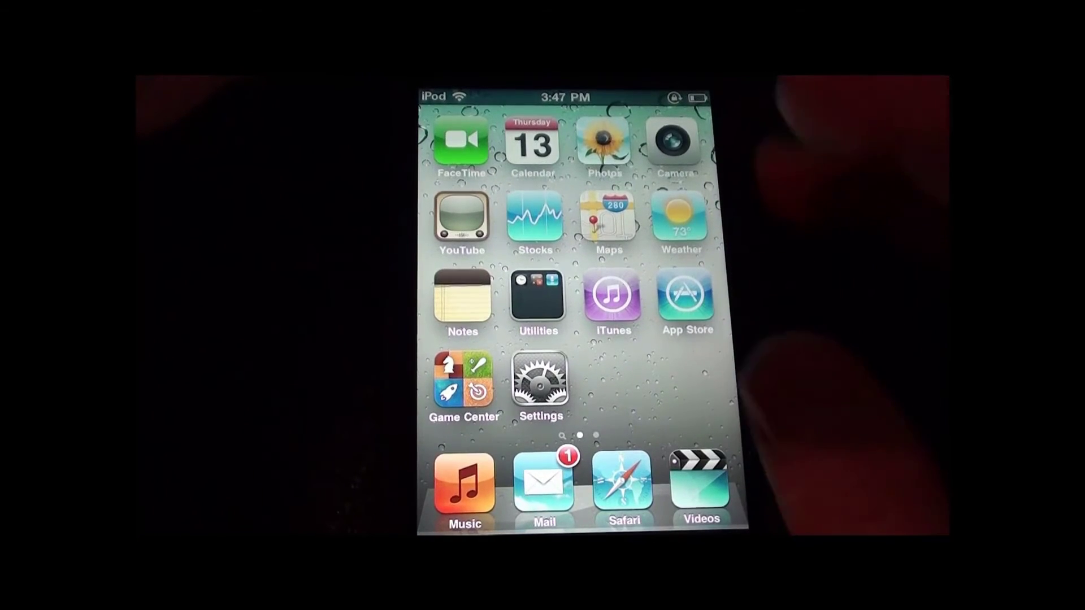